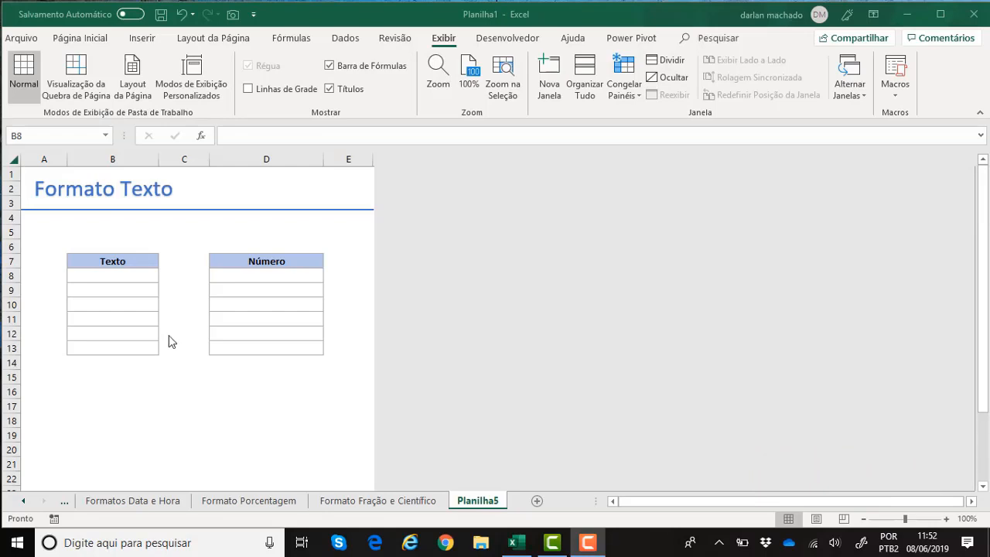
Step: Format cells B8:B13 with the Texto number category
click(112, 274)
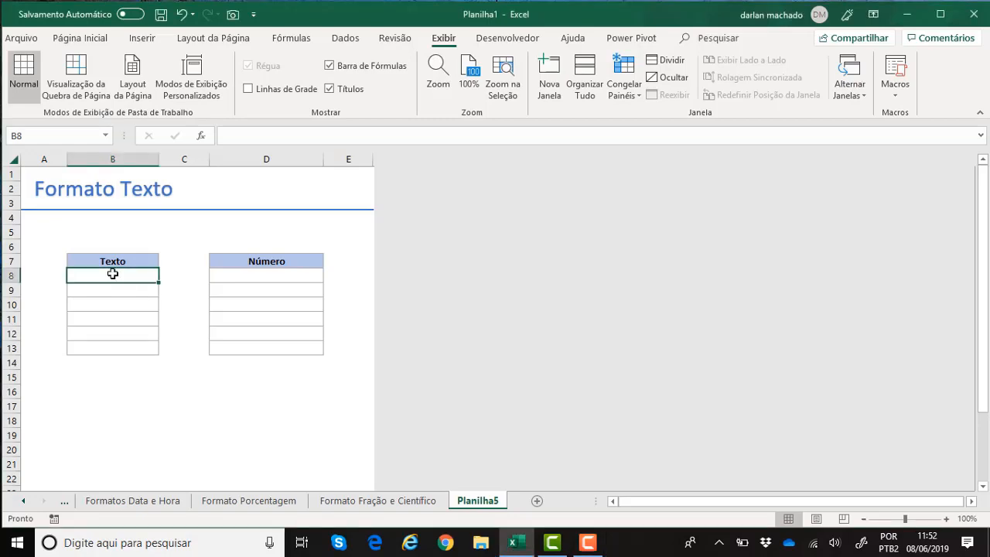
key(shift+Down)
key(shift+Down)
key(shift+Down)
key(shift+Down)
key(shift+Down)
key(ctrl+1)
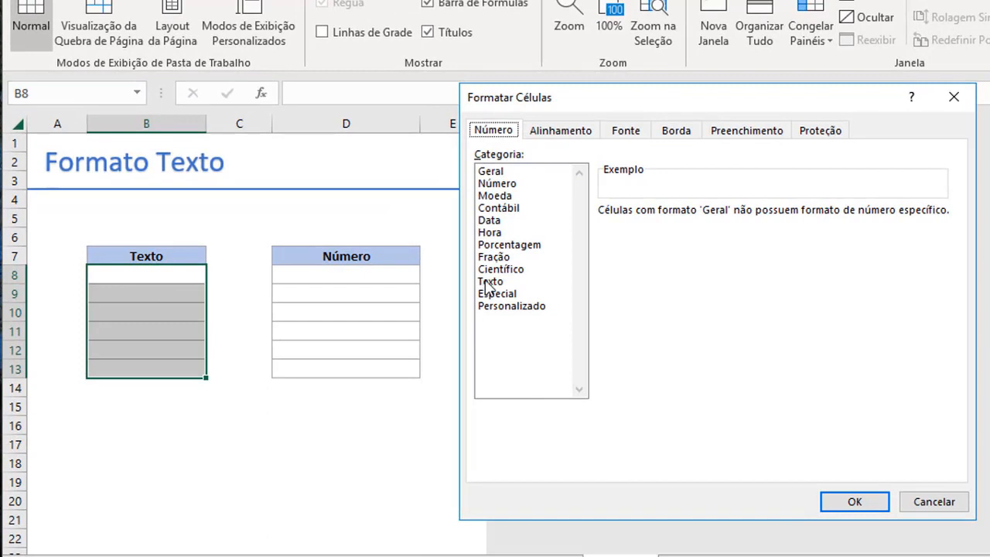
click(488, 283)
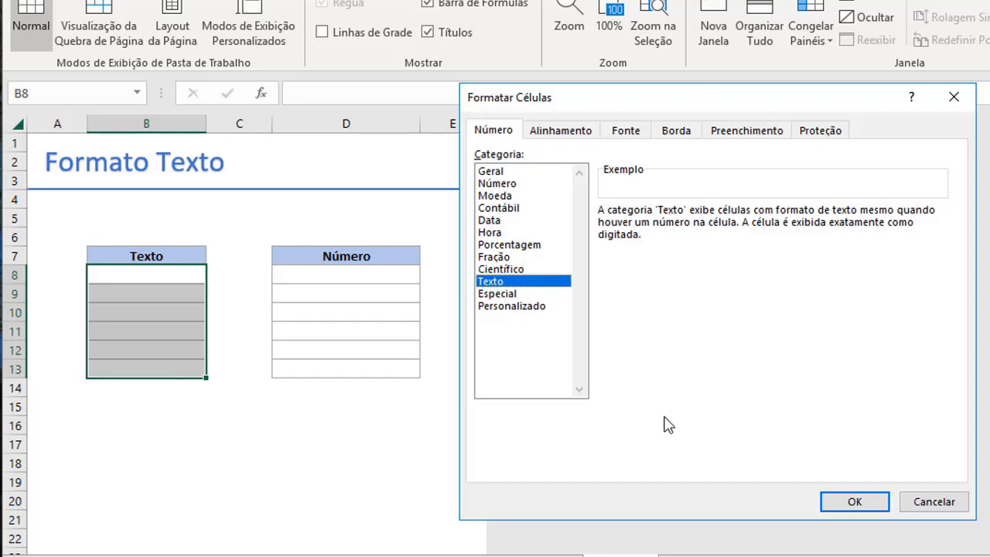
click(853, 503)
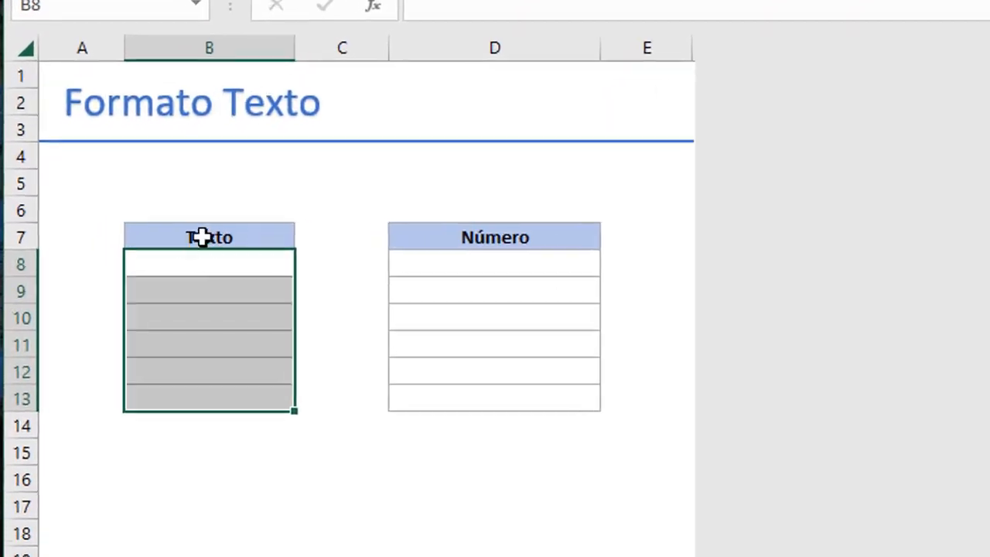
Step: Change the column headers to Número in B7 and Data in D7
click(140, 253)
text(Número)
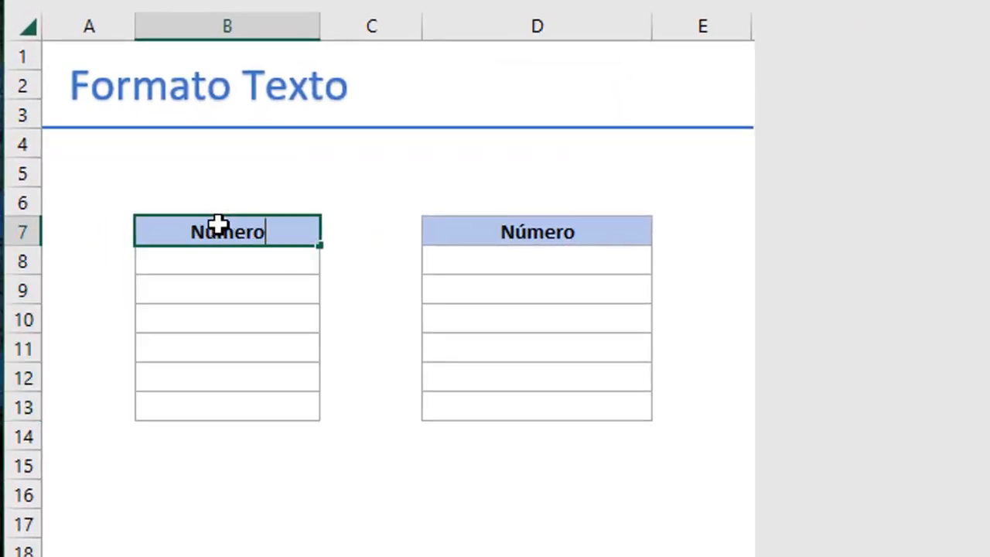
key(Tab)
text(Data)
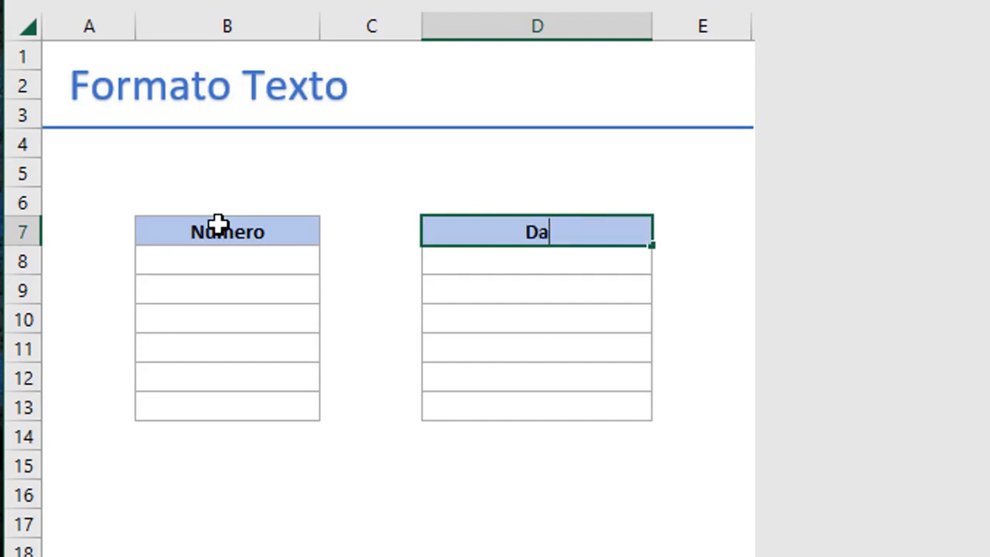
click(219, 224)
Step: Enter the values 1, 3, 6, 6, 7 and 8 down cells B8:B13
key(Return)
text(1)
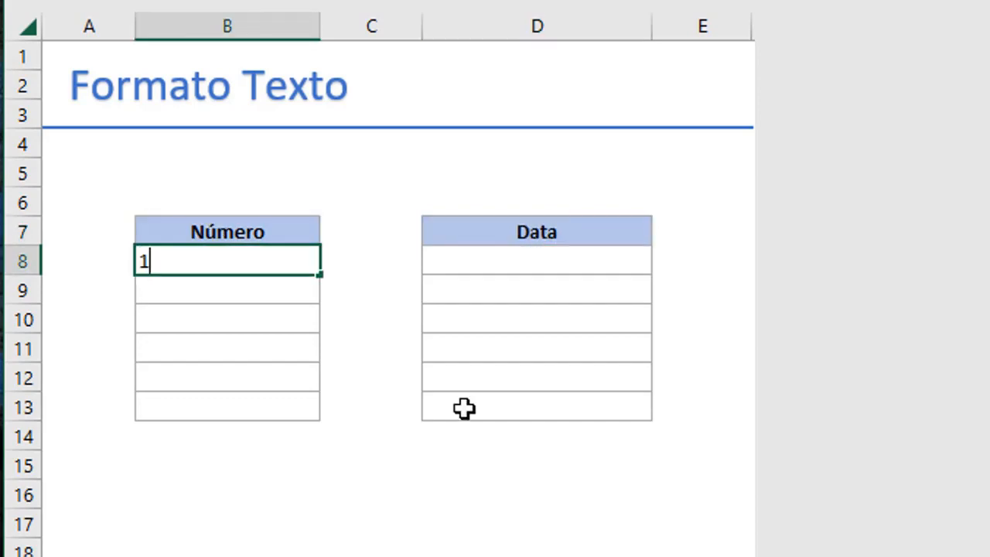
key(Return)
text(3)
key(Return)
text(6)
key(Return)
text(6 7)
key(Return)
text(8)
key(Return)
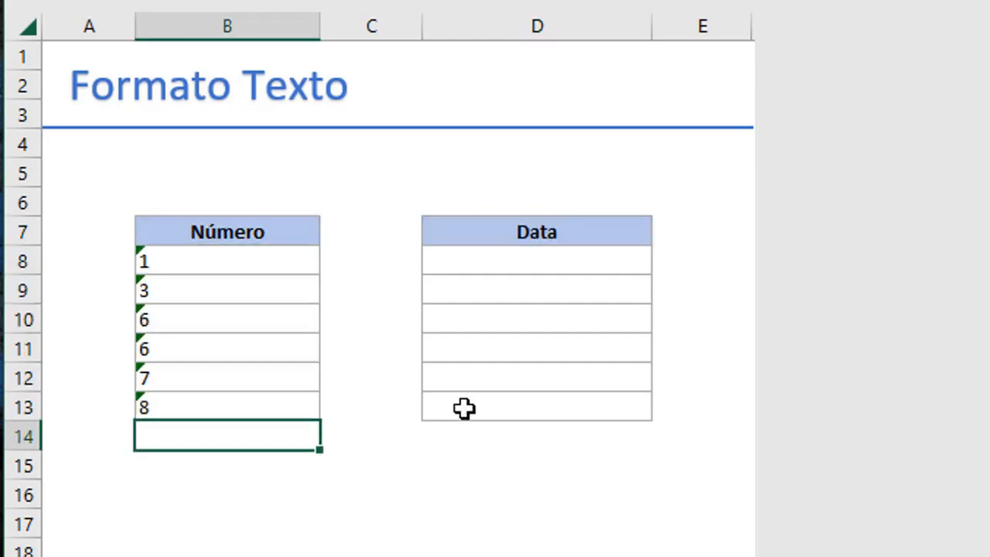
key(Up)
key(Up)
key(Down)
key(Down)
key(Down)
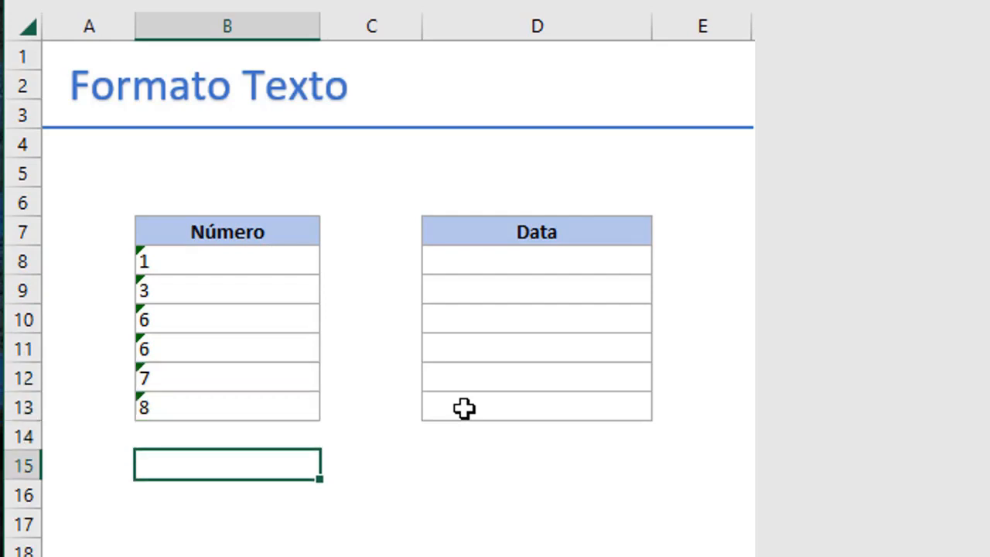
Step: Convert the numbers stored as text in B8:B13 to real numbers, and undo that conversion
click(195, 262)
key(shift+Down)
key(shift+Down)
key(shift+Down)
key(shift+Down)
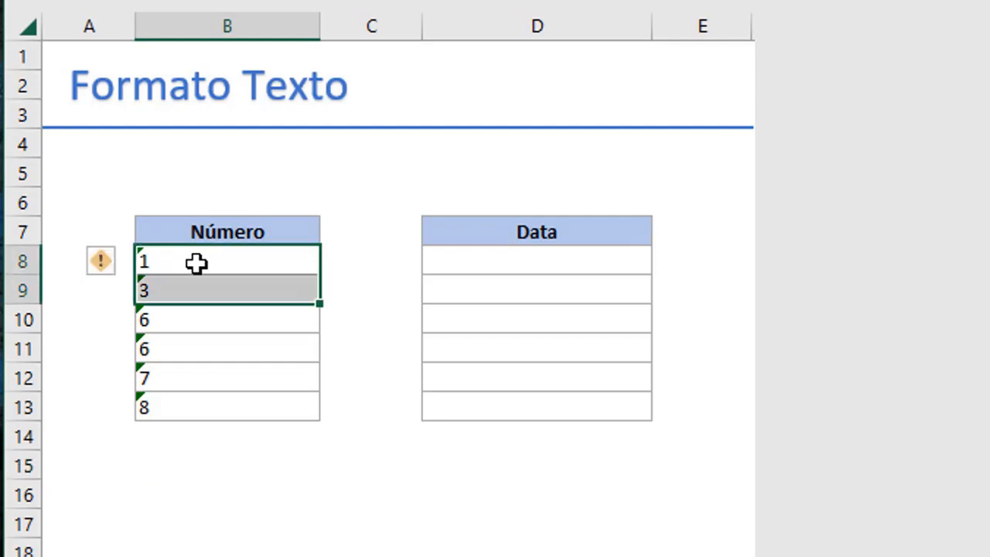
key(shift+Down)
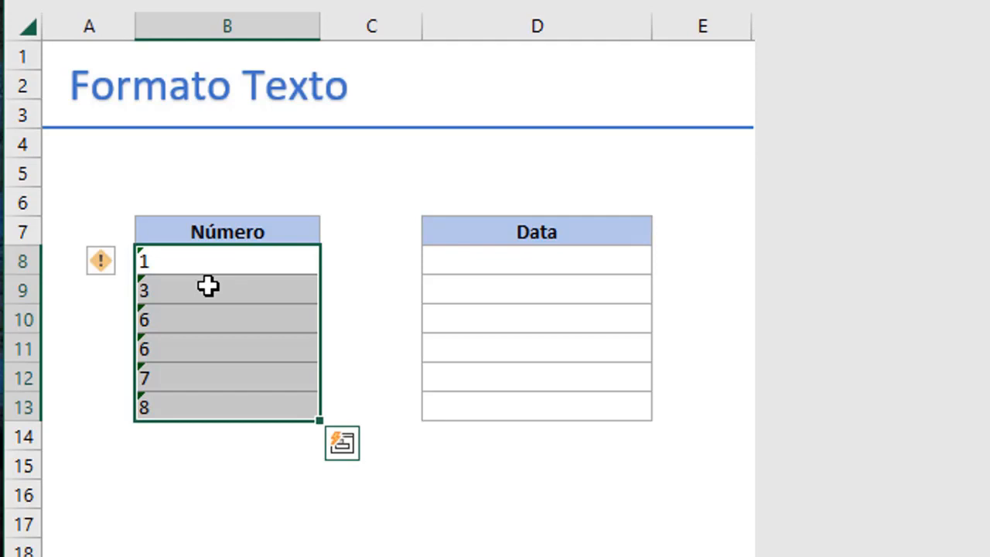
mouse_move(103, 271)
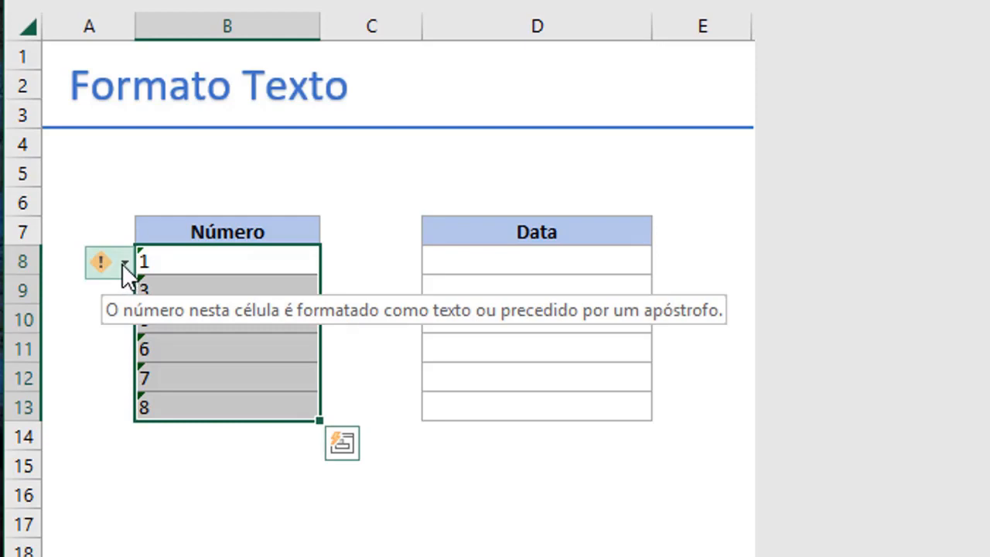
click(122, 263)
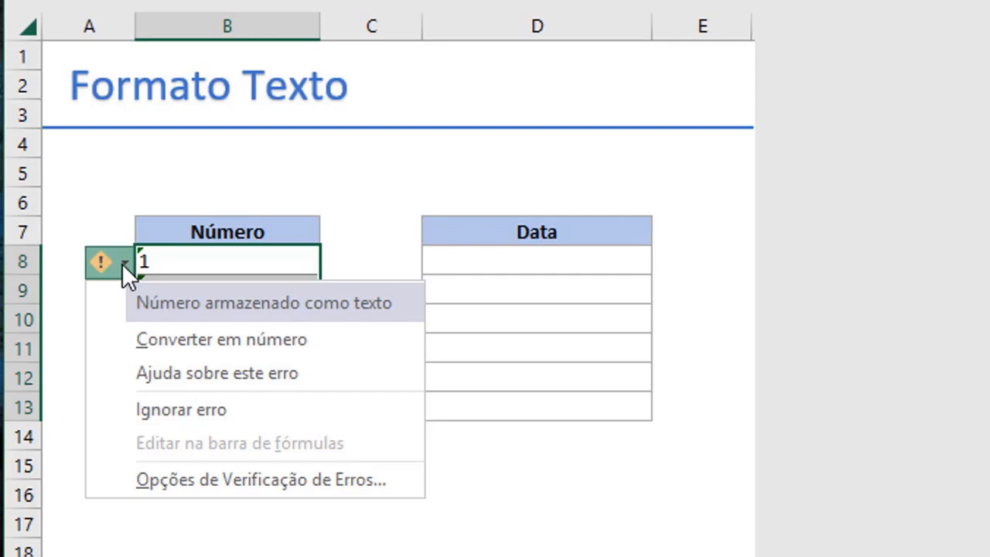
click(175, 341)
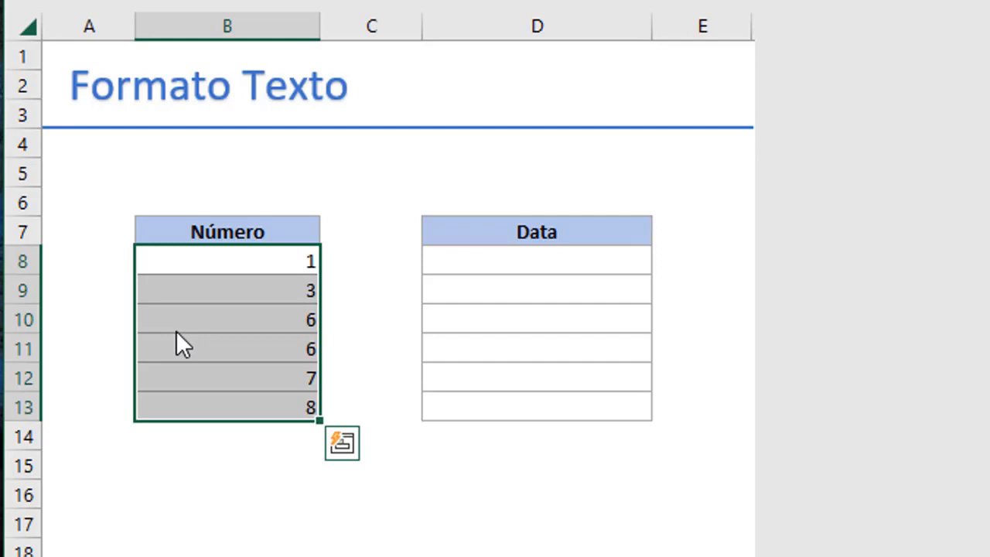
key(ctrl+z)
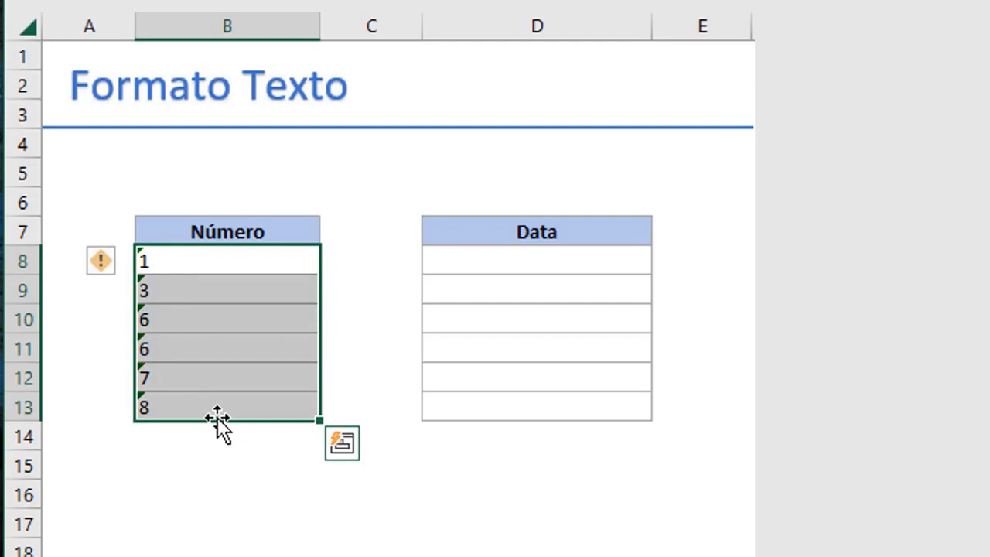
Step: Apply the Número category to cells B8:B13
key(ctrl+1)
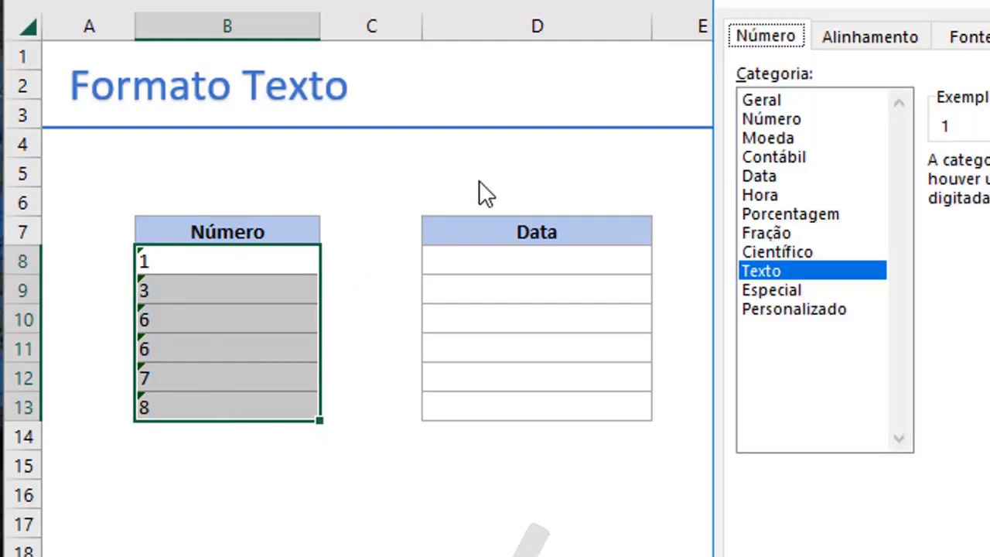
click(782, 126)
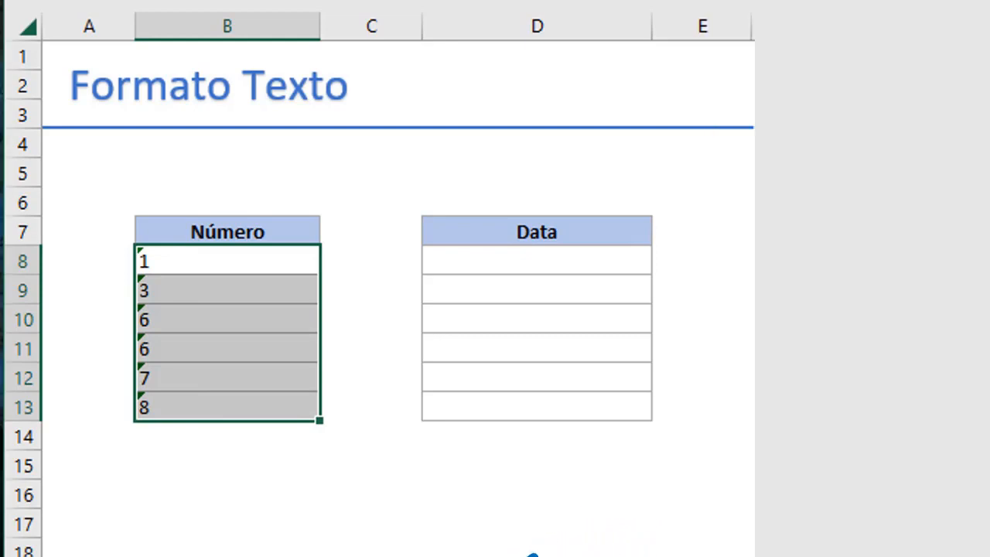
key(Return)
Step: Re-enter the existing content of each cell from B8 to B13 so the applied number format takes effect
double_click(243, 263)
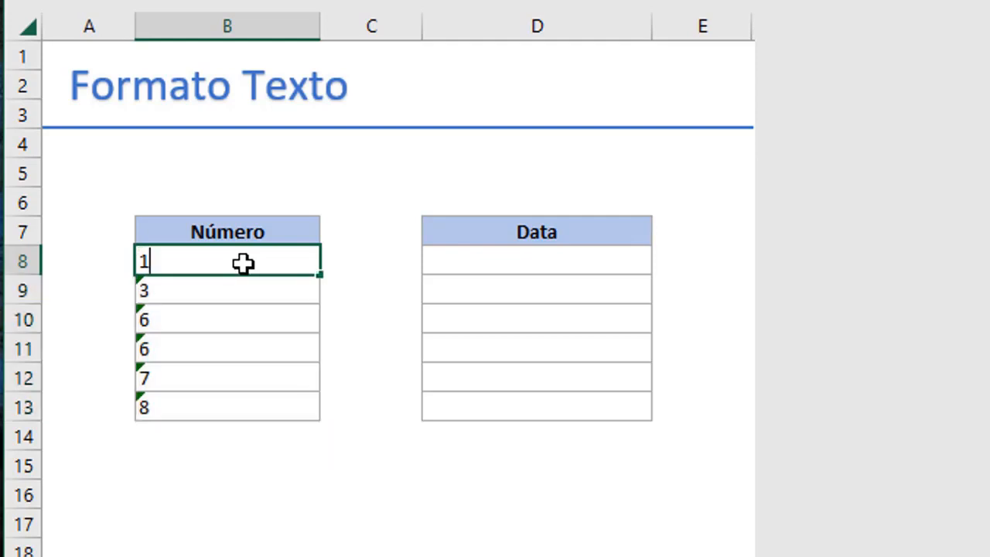
key(Return)
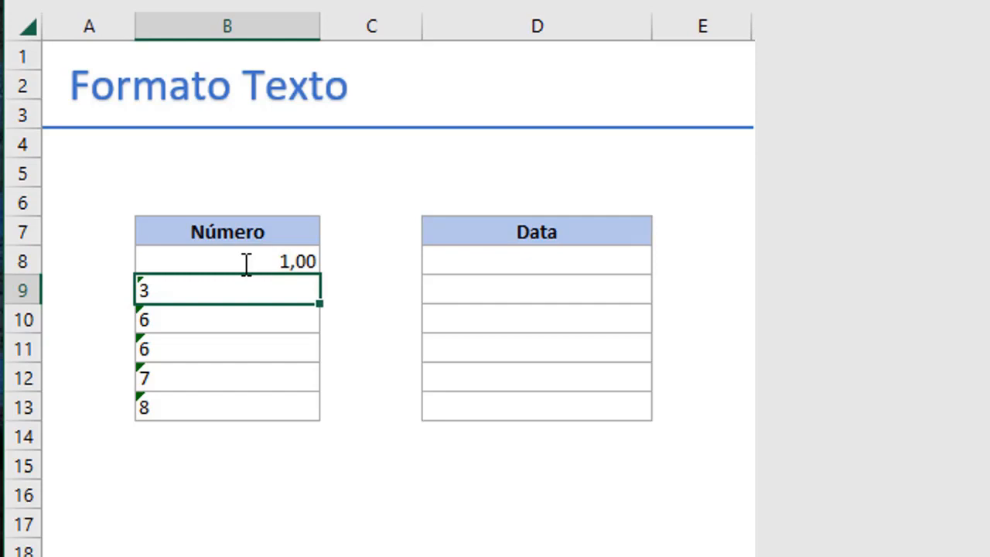
key(F2)
key(Return)
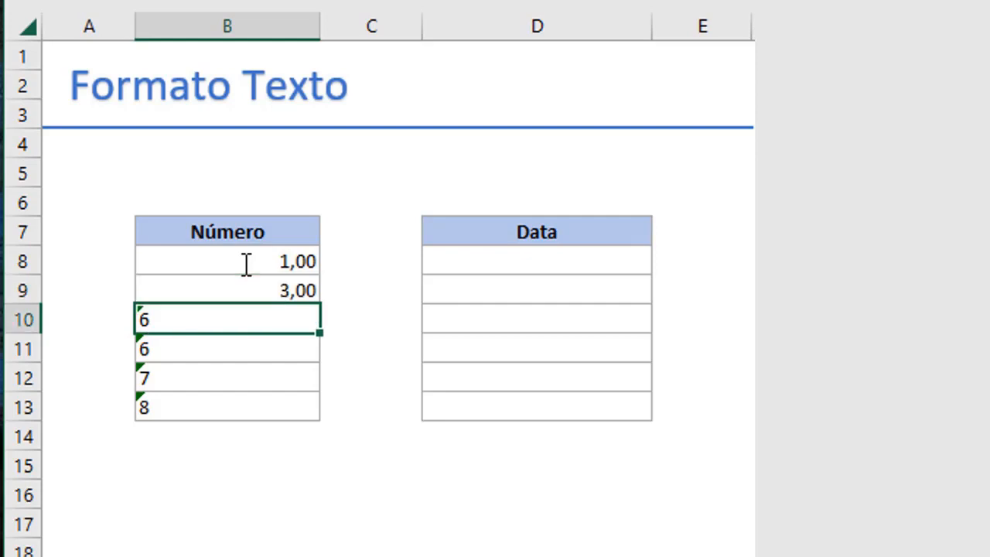
key(F2)
key(Return)
key(F2)
key(Return)
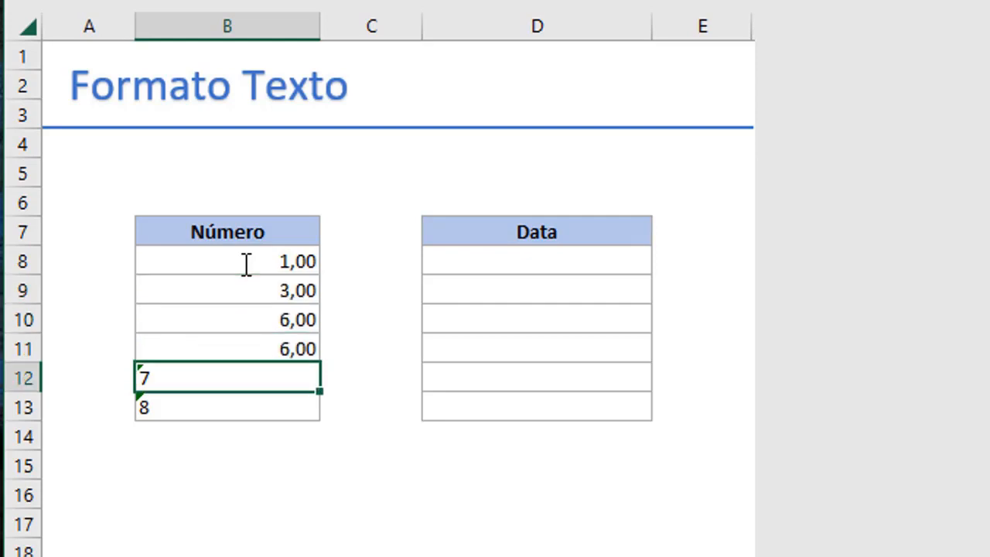
key(F2)
key(Return)
key(F2)
key(Return)
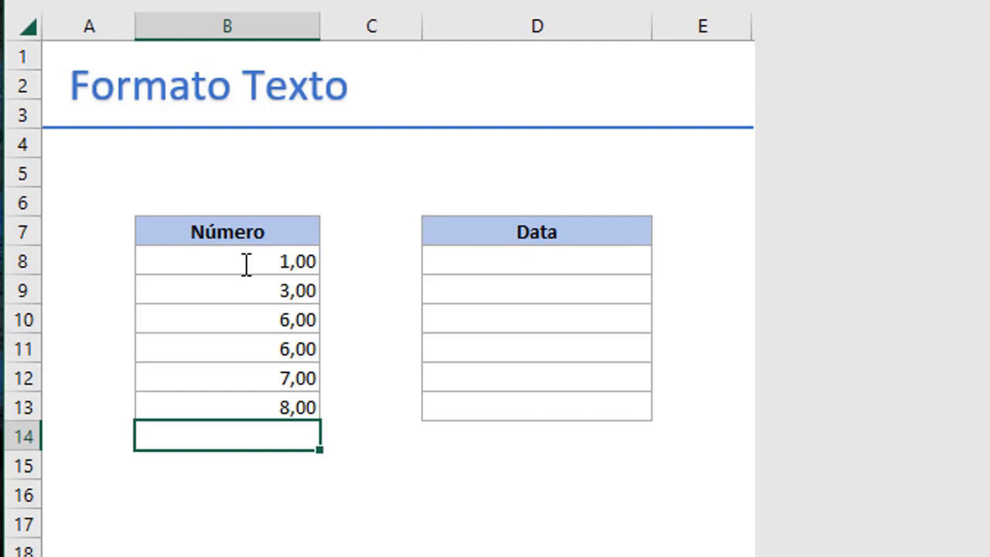
Step: Undo the six cell re-entries in B8:B13
key(ctrl+z)
key(ctrl+z)
key(ctrl+z)
key(ctrl+z)
key(ctrl+z)
key(ctrl+z)
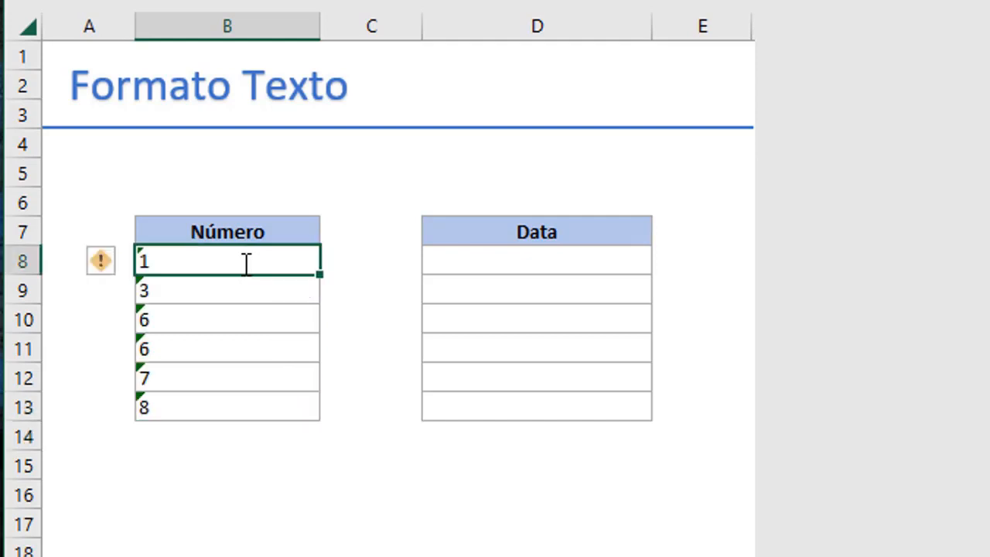
Step: Convert the text-stored number in B8, followed by those in B9:B13, using Converter em número
click(100, 260)
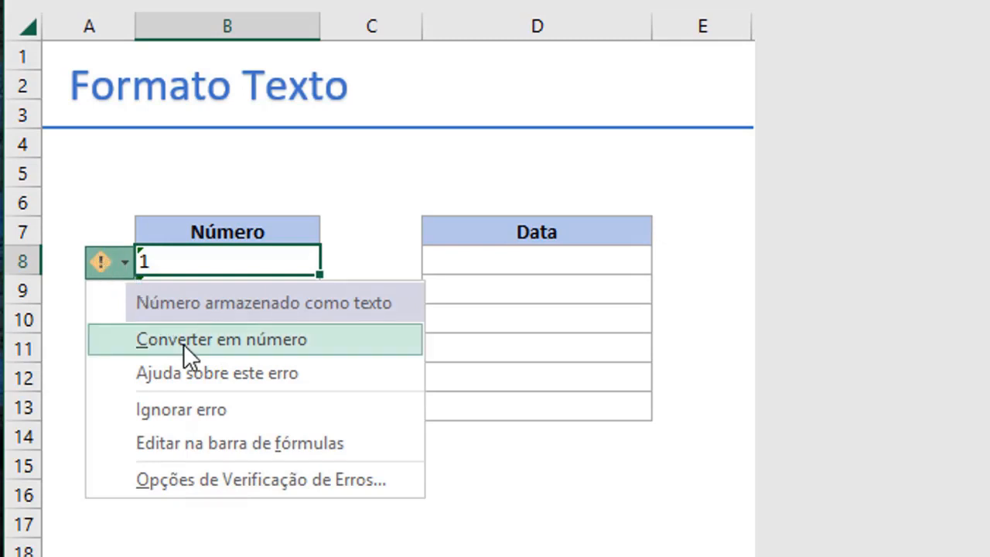
click(228, 338)
key(Down)
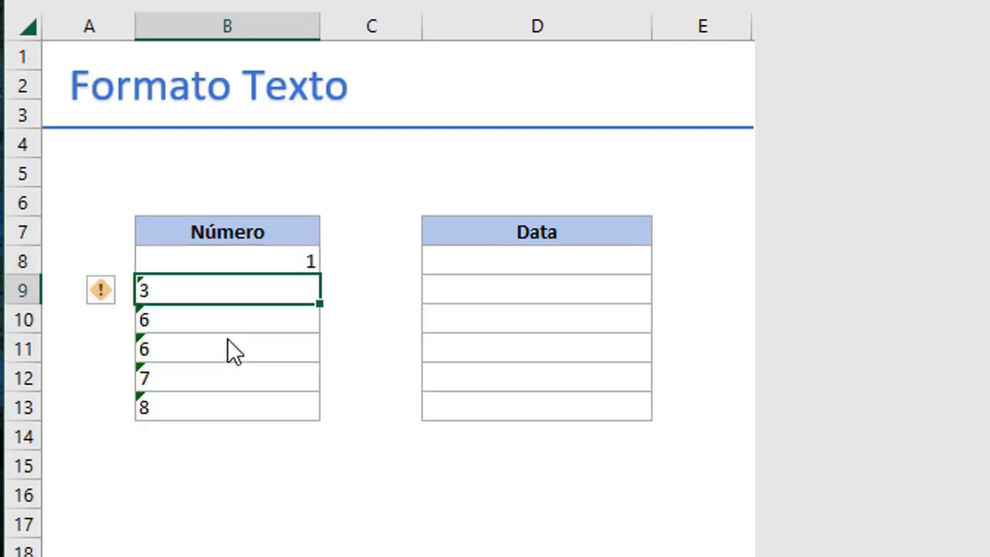
key(ctrl+shift+Down)
click(100, 290)
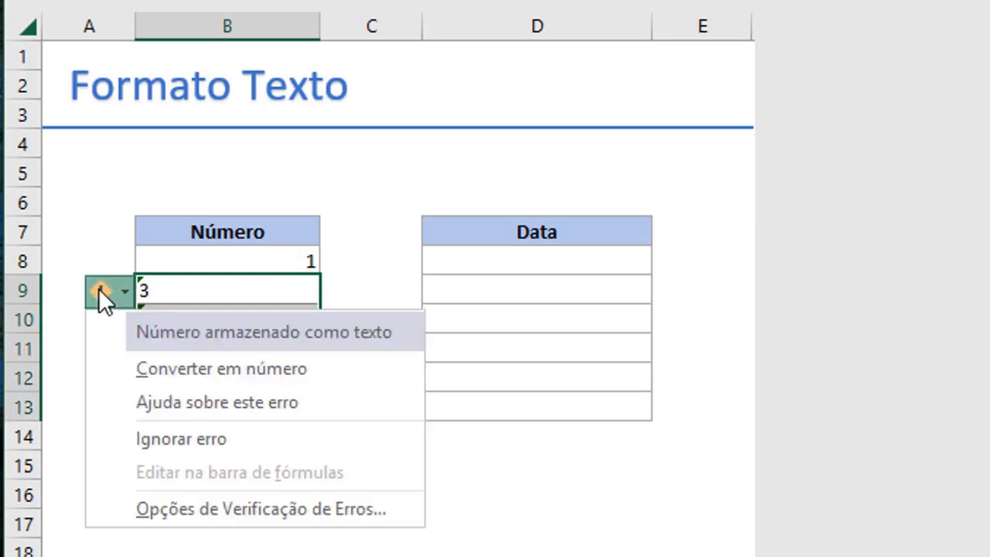
click(189, 369)
click(360, 374)
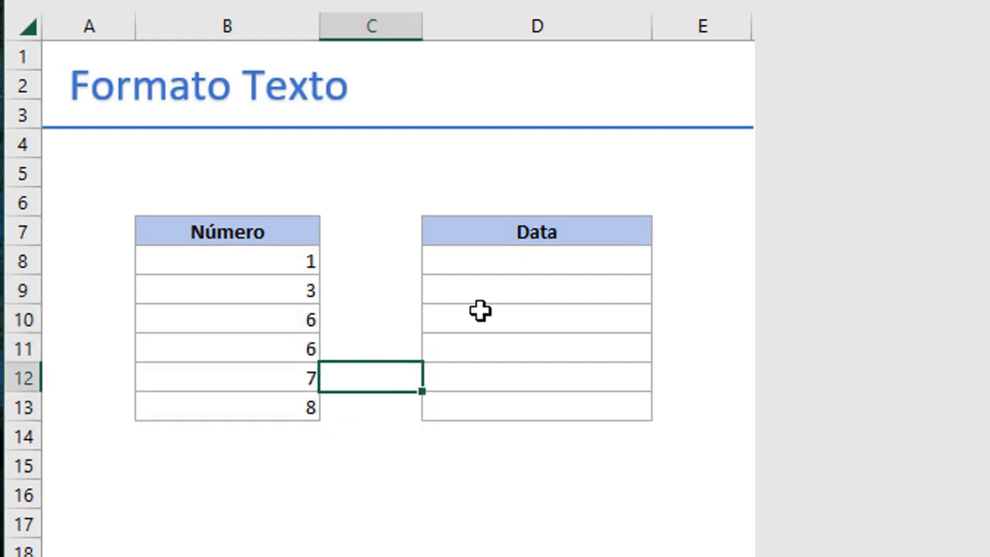
Step: Format the empty cells D8:D13 under Data with the Texto category
click(548, 263)
key(shift+Down)
key(shift+Down)
key(shift+Down)
key(shift+Down)
key(shift+Down)
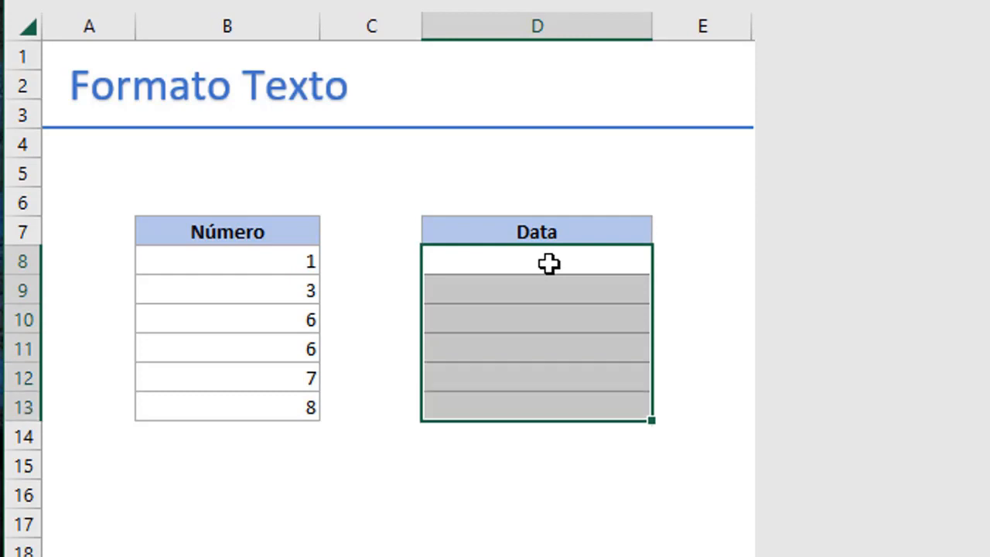
key(ctrl+1)
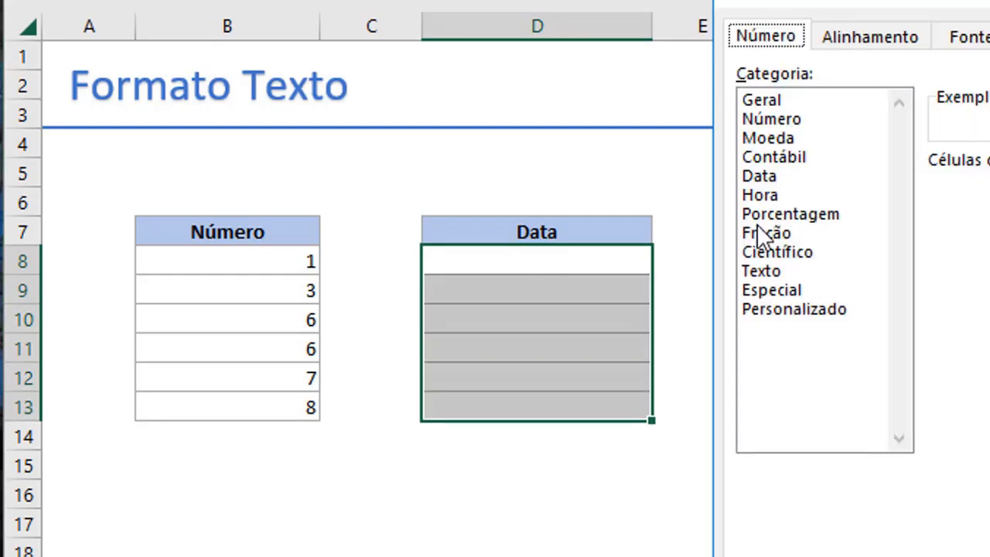
click(762, 271)
key(Return)
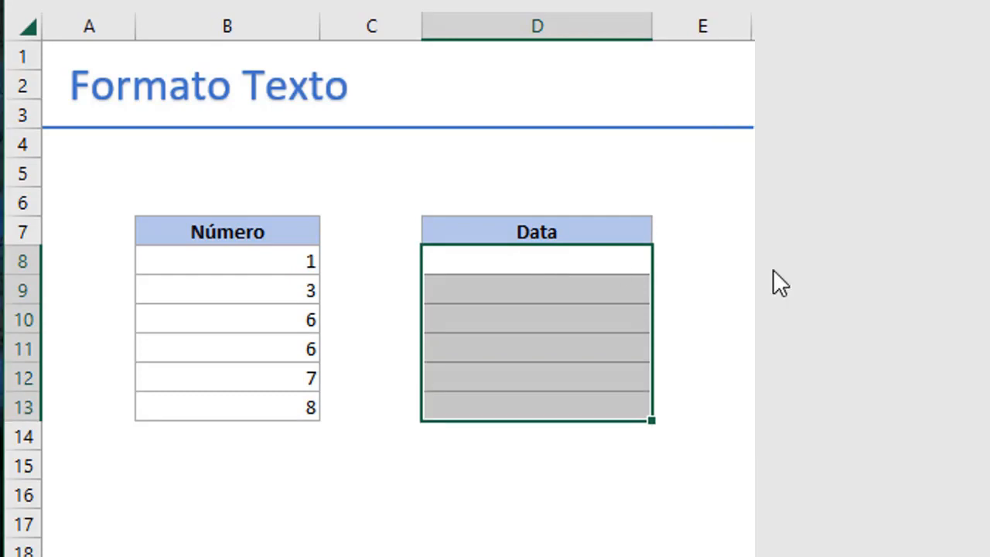
Step: Enter the date 08/06/2019 in each of the cells D8, D9 and D10
click(611, 271)
text(08/06/2019)
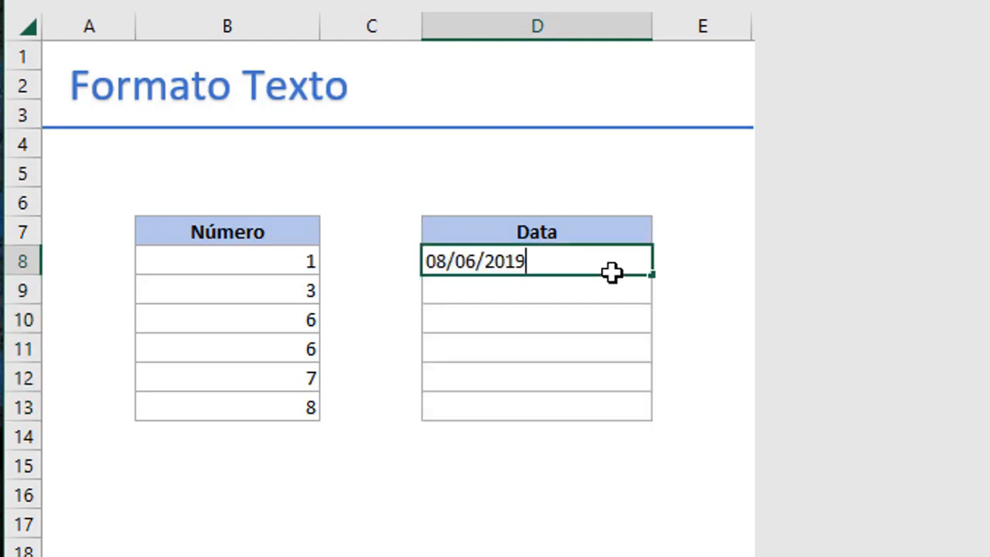
key(Return)
text(08/06/2019)
key(Return)
text(08/06/2019)
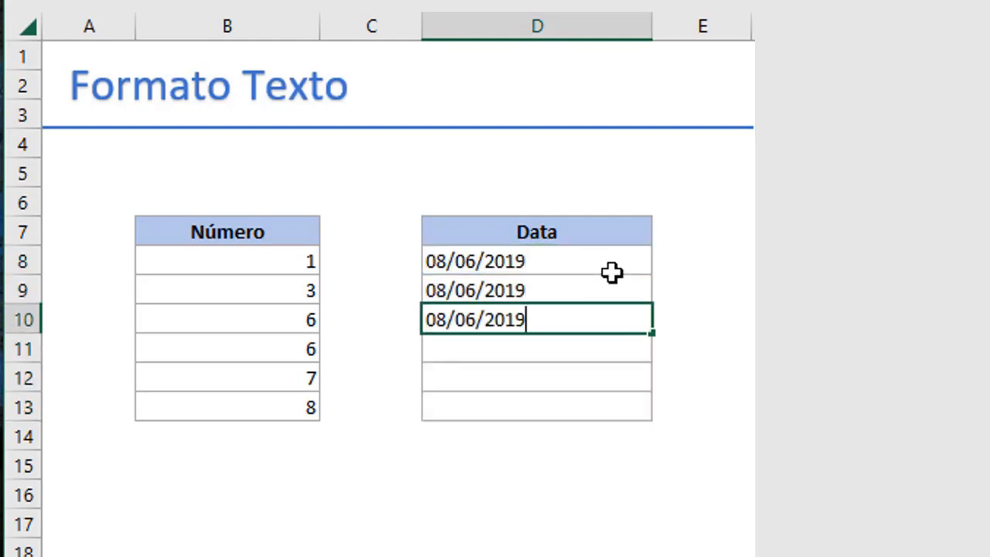
key(Return)
key(Up)
key(Up)
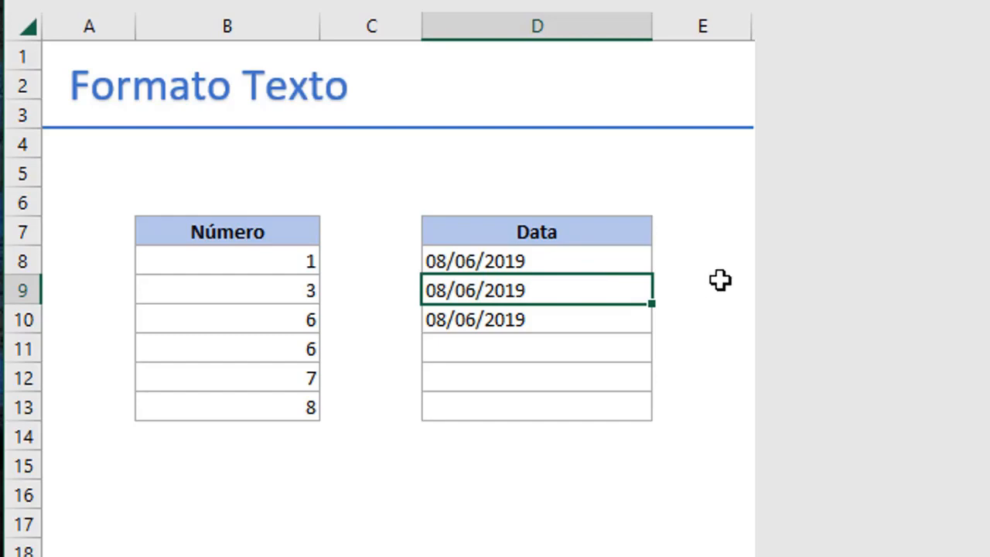
Step: Enter the formula =D8*1 in cell E8 and fill it down through E10
click(708, 258)
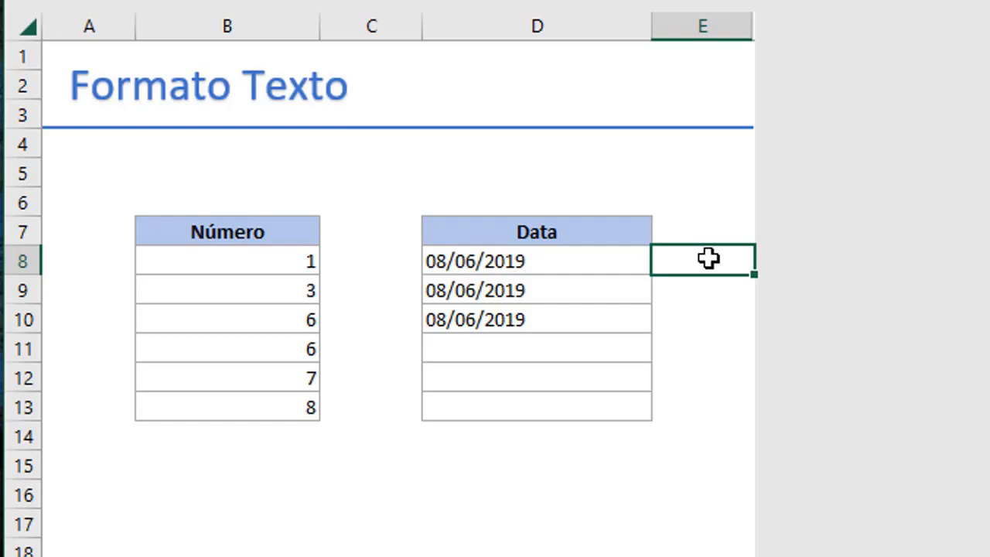
text(=)
click(558, 258)
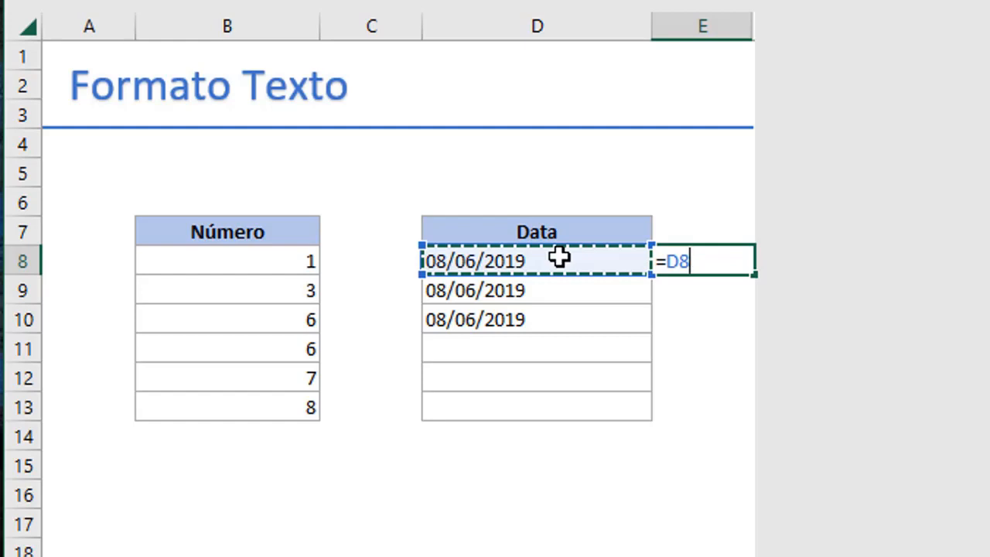
text(*1)
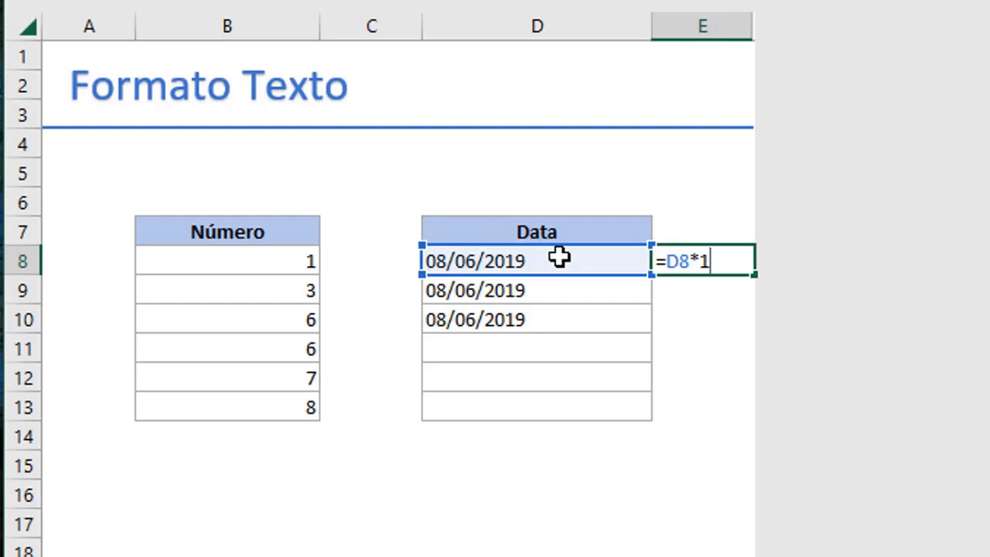
key(Return)
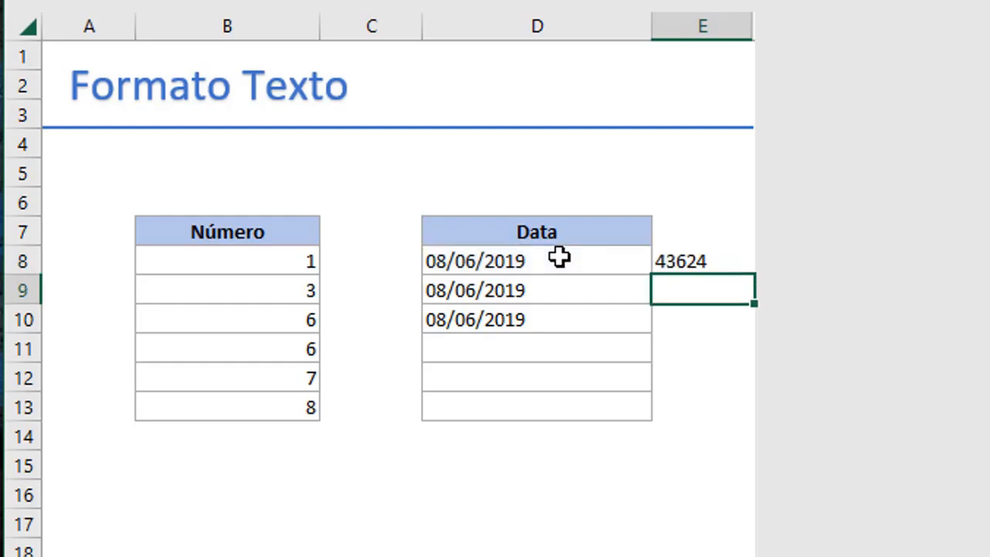
click(696, 255)
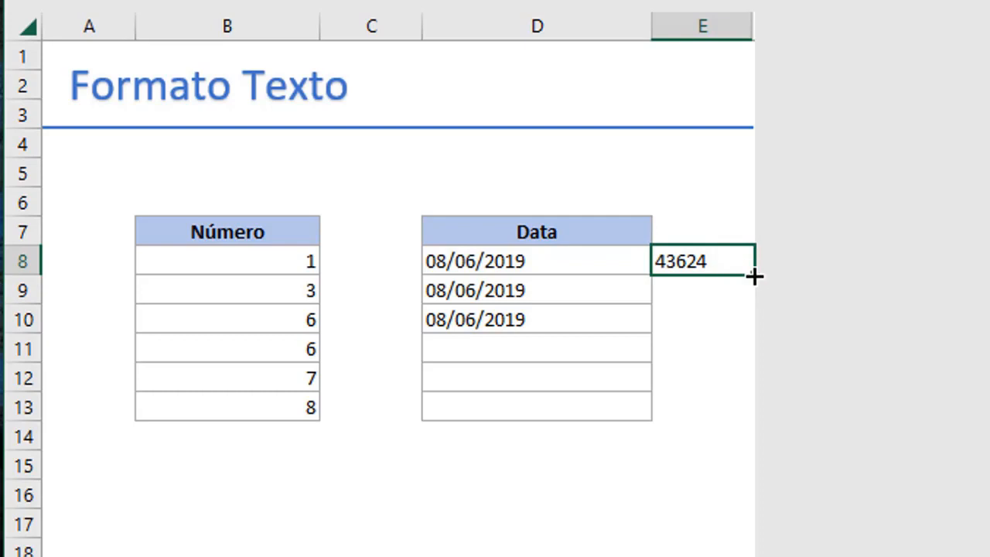
drag(754, 276, 749, 341)
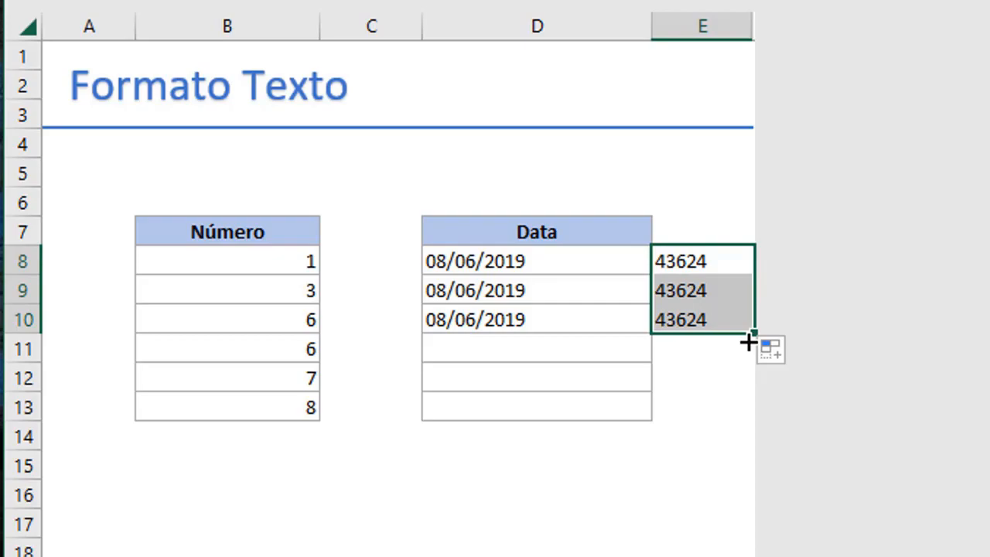
Step: Format E8:E10 with the Data category and autofit the width of column E
key(ctrl+1)
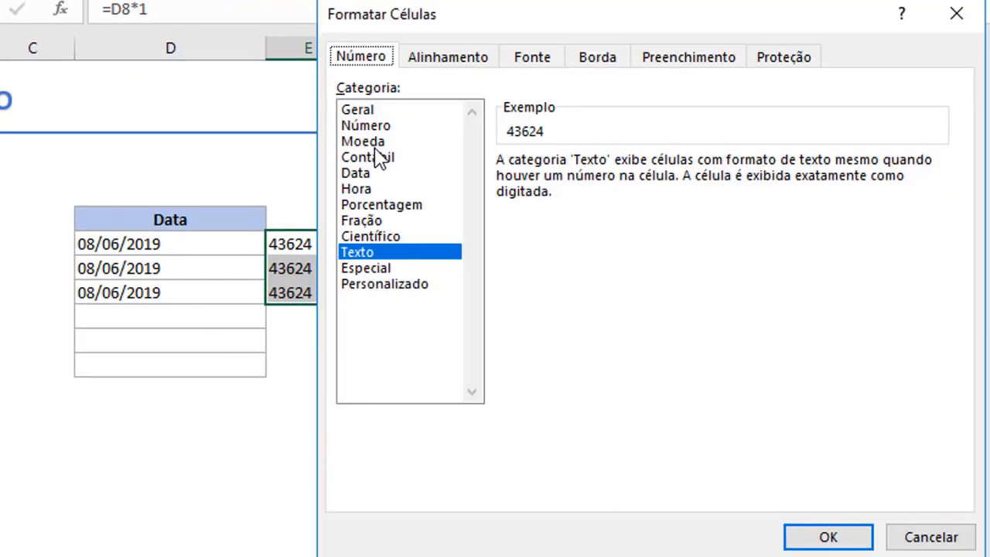
click(355, 173)
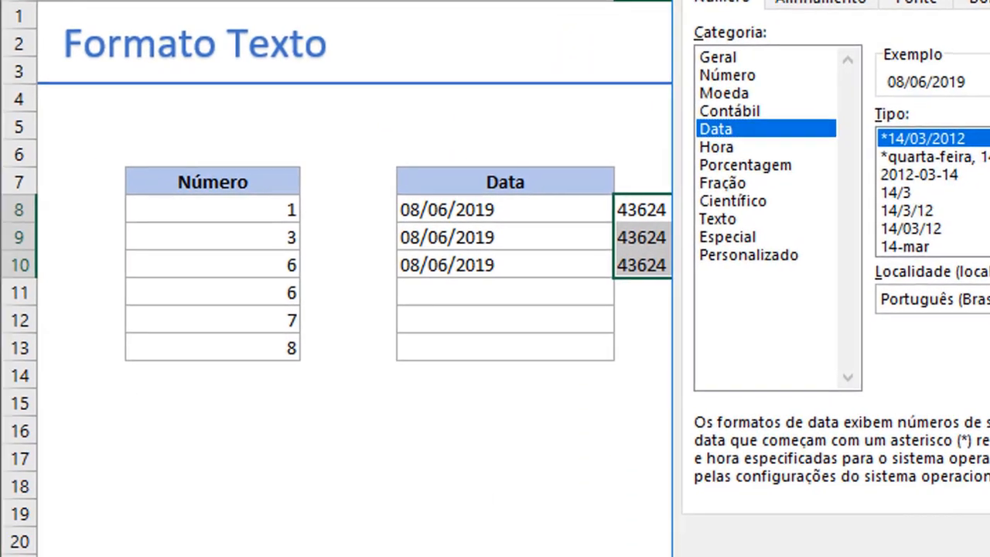
click(828, 536)
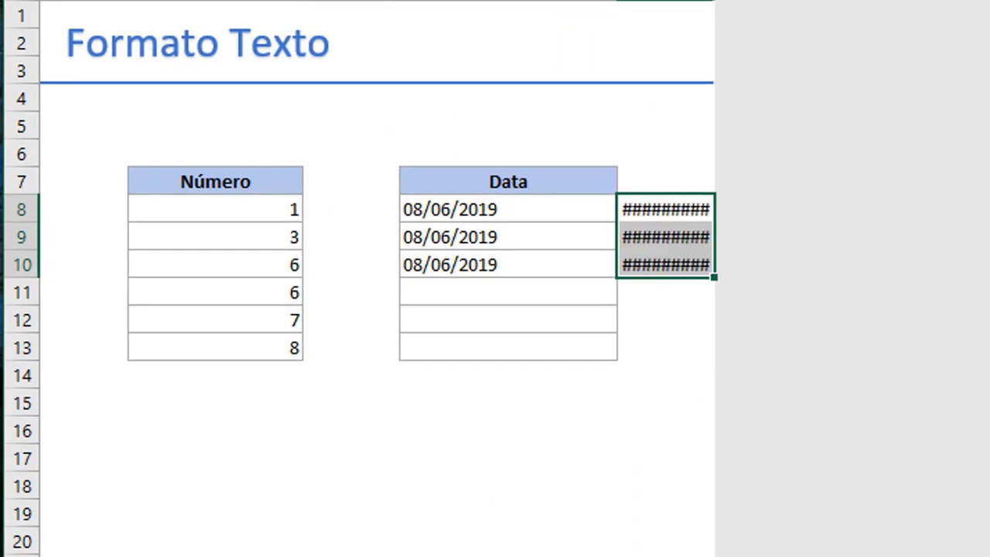
double_click(714, 0)
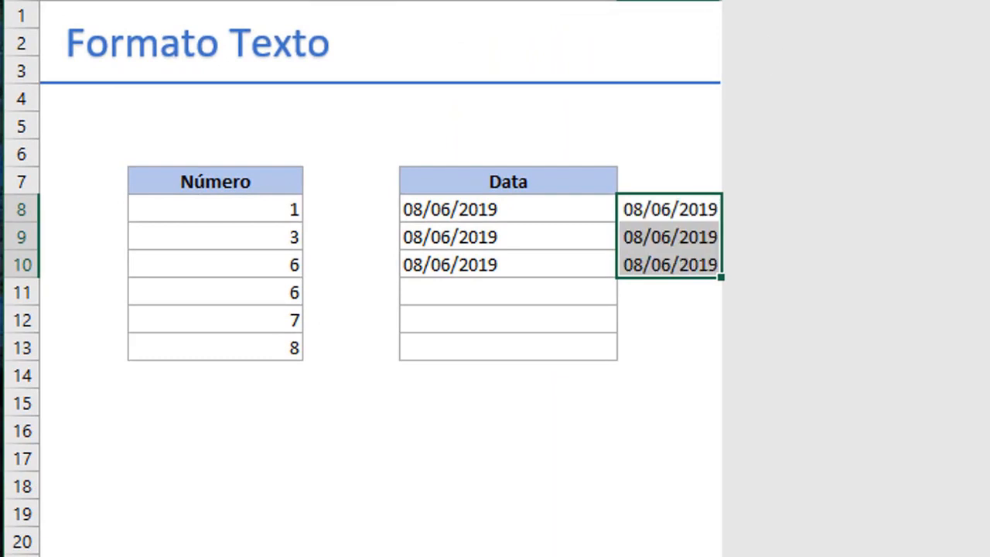
click(660, 396)
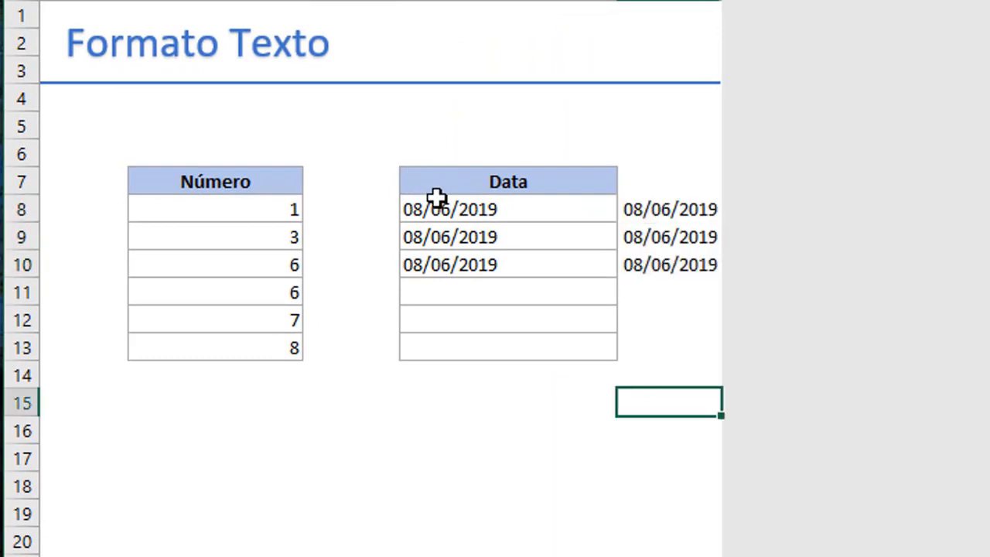
Step: Format the cells D8:D13 under the Data header with the Data category
drag(445, 209, 486, 343)
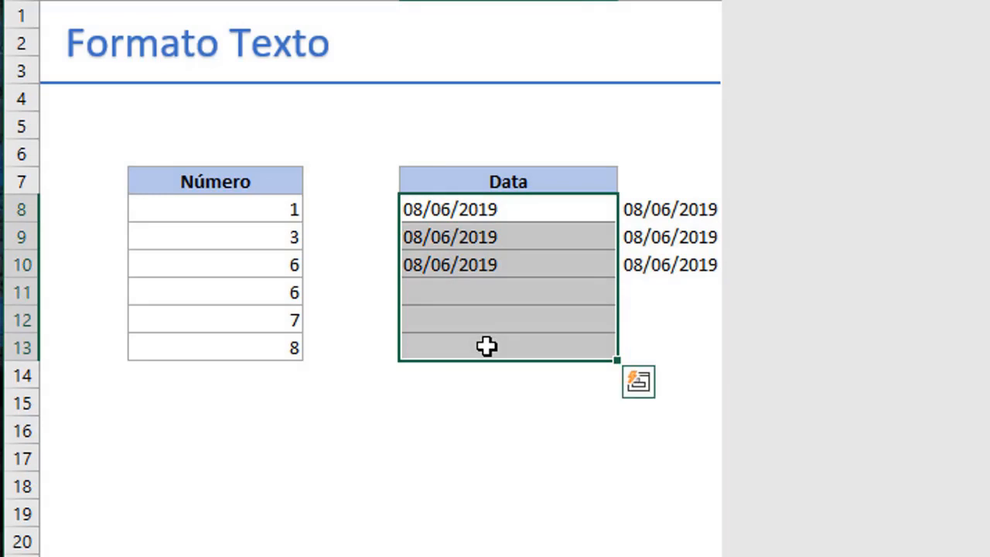
key(ctrl+1)
click(723, 128)
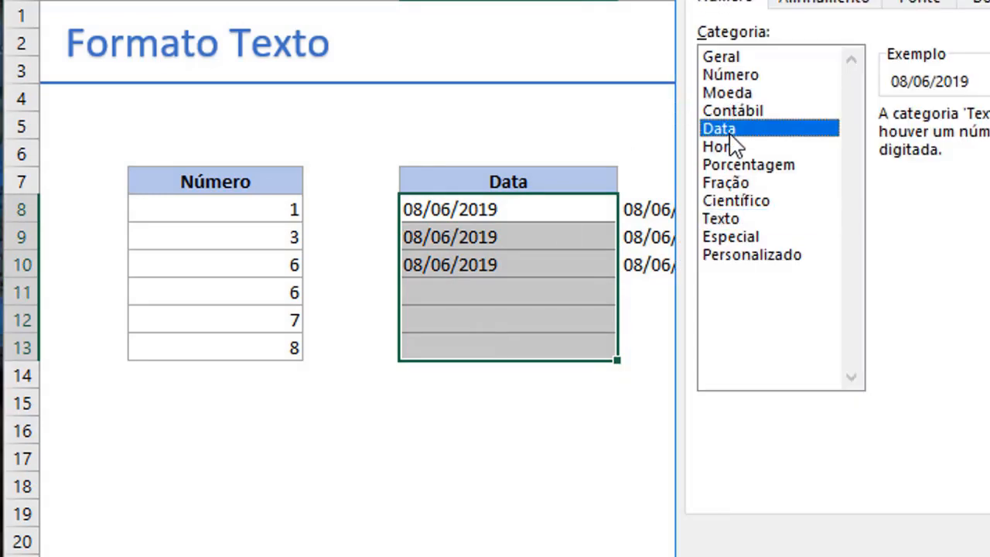
key(Return)
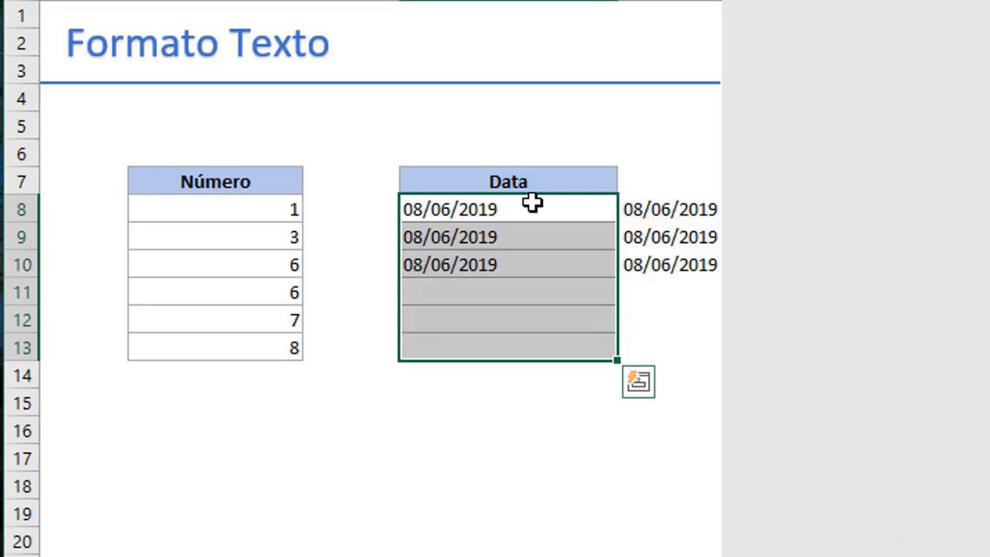
Step: Copy the converted dates in E8:E10 and paste them over D8:D10 using Colar especial with Valores
click(675, 210)
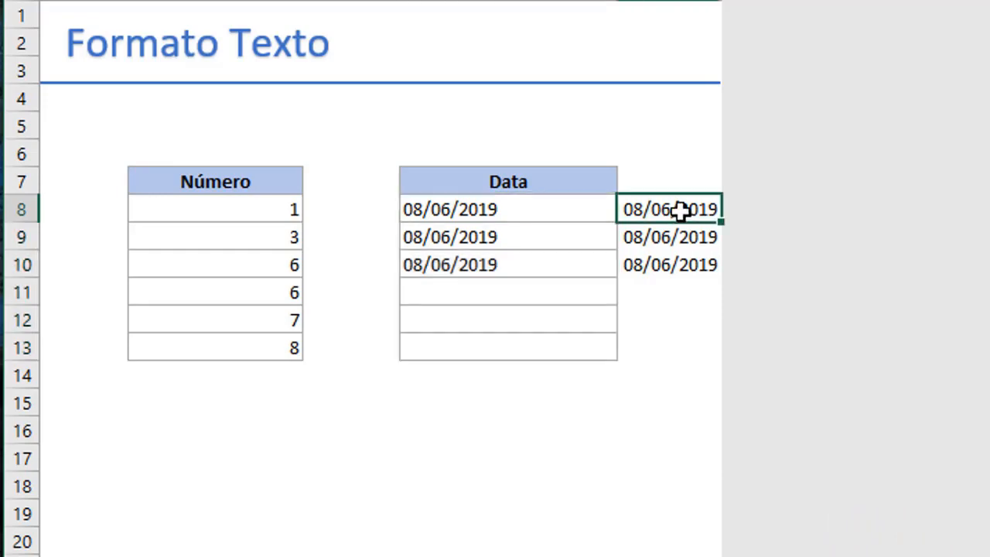
double_click(679, 211)
key(Return)
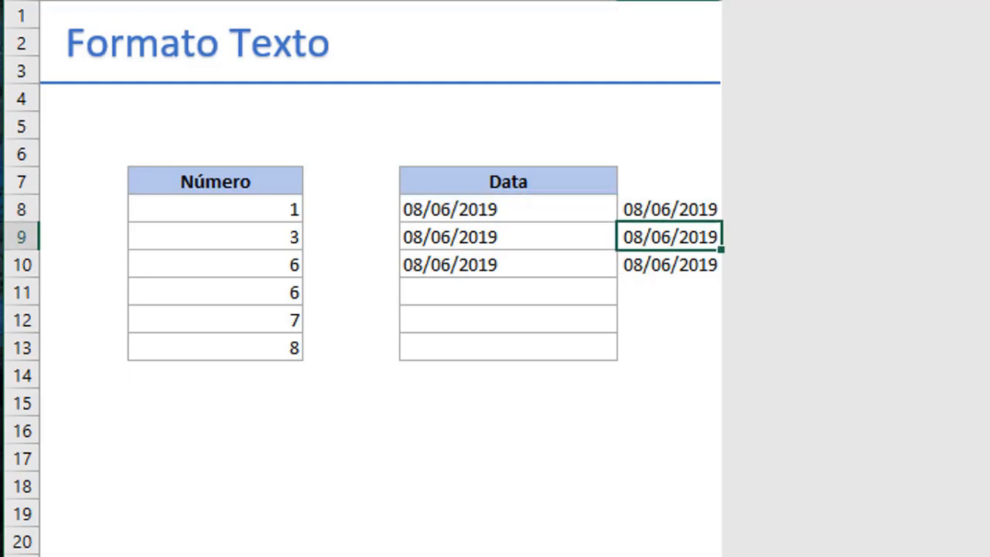
drag(669, 209, 670, 265)
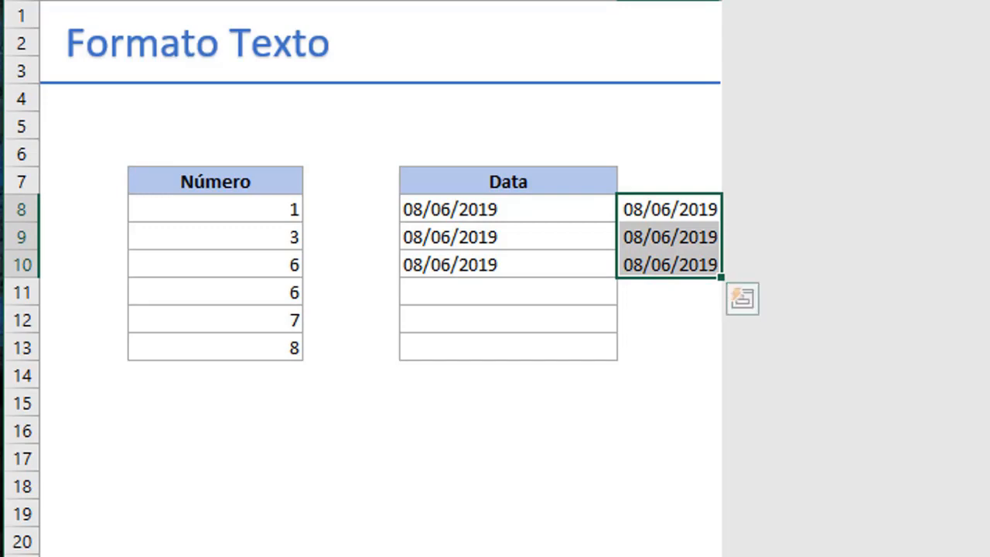
key(ctrl+c)
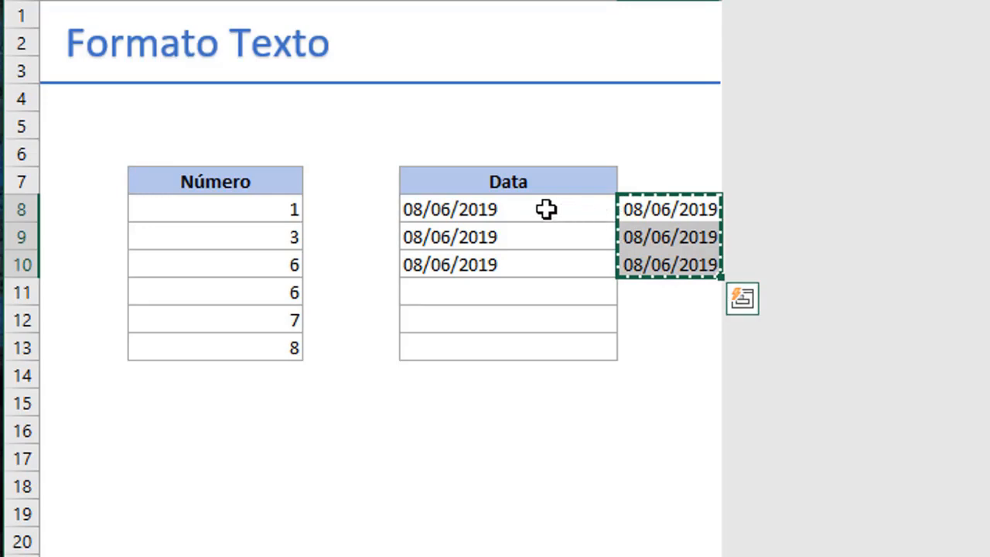
click(546, 209)
right_click(547, 210)
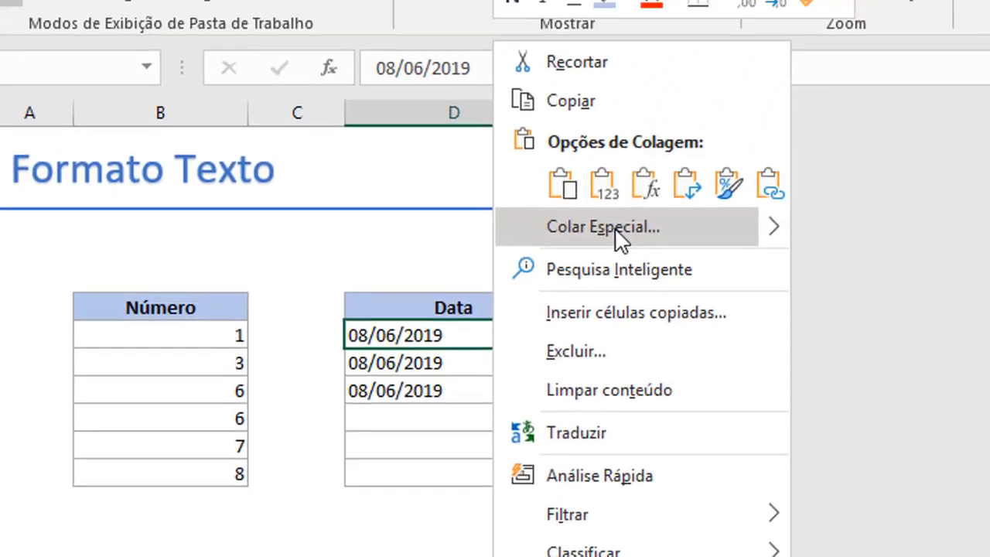
click(674, 112)
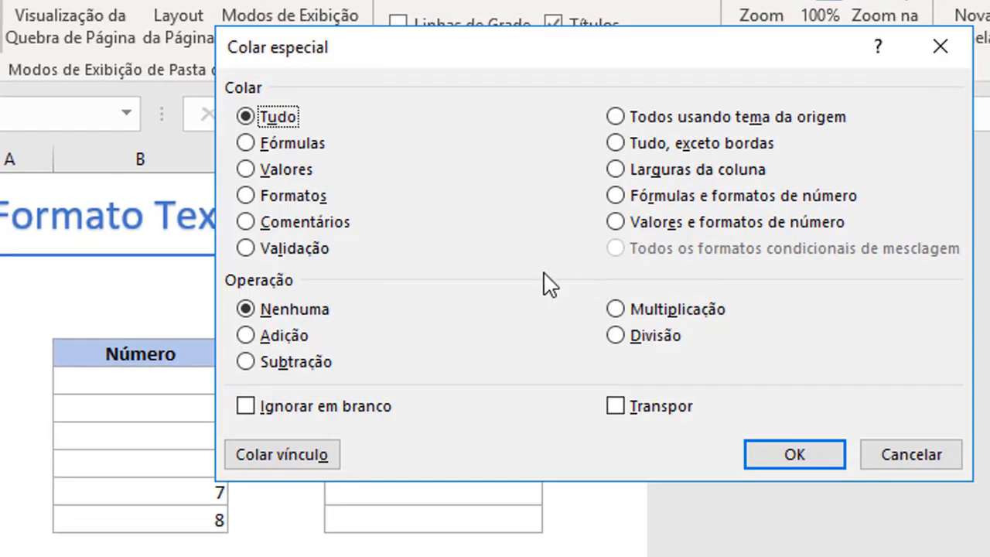
click(280, 171)
click(790, 455)
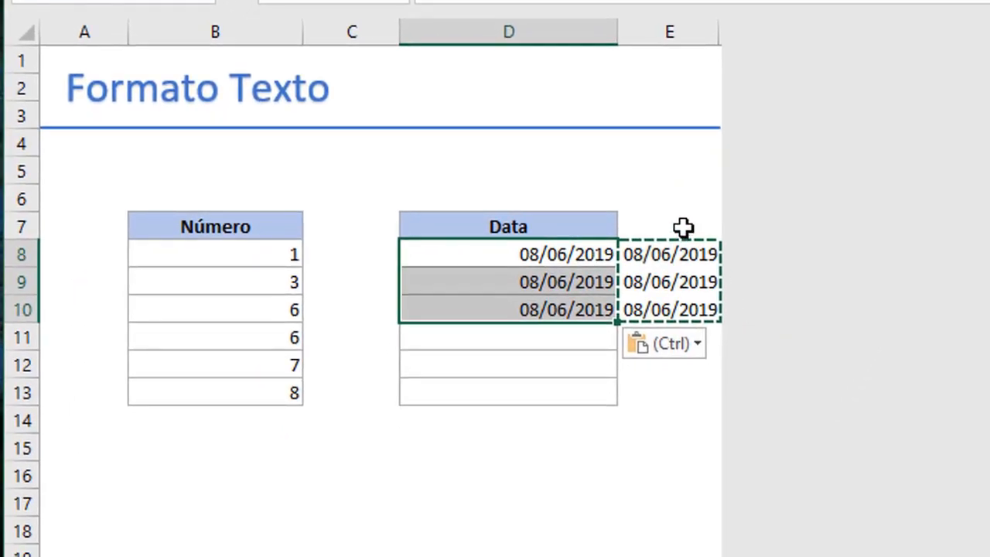
Step: Clear the contents of the helper range E7:E11 and select cell D8
drag(685, 225, 685, 343)
key(Delete)
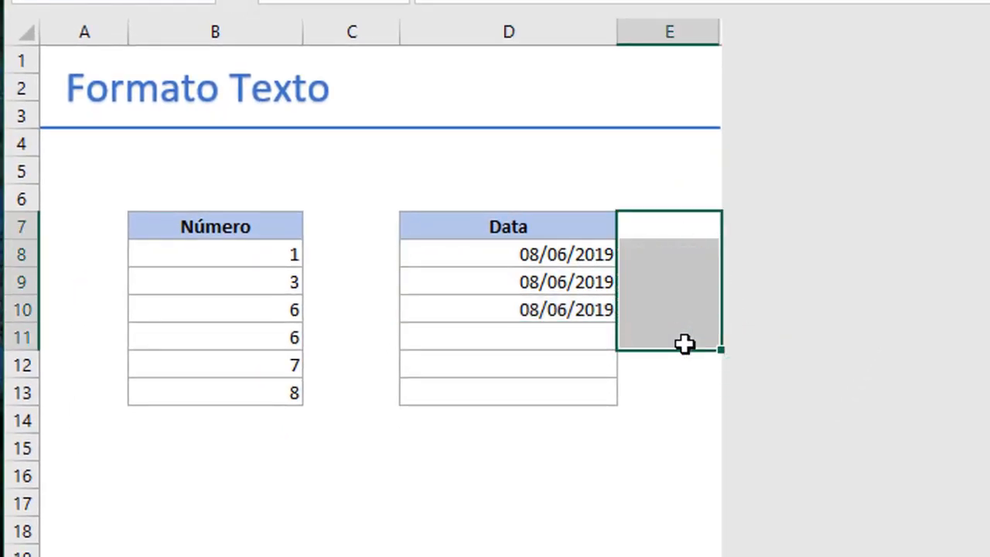
click(669, 307)
click(550, 253)
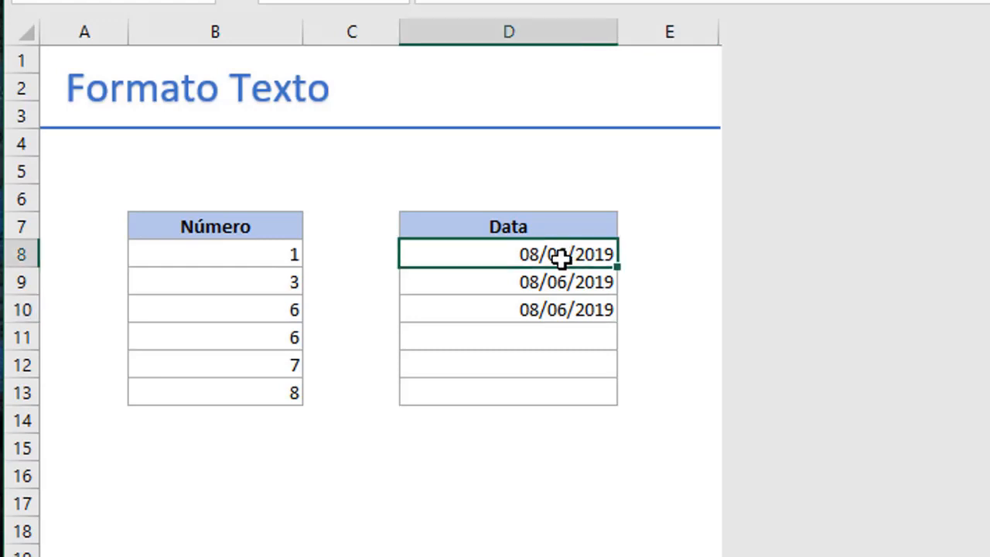